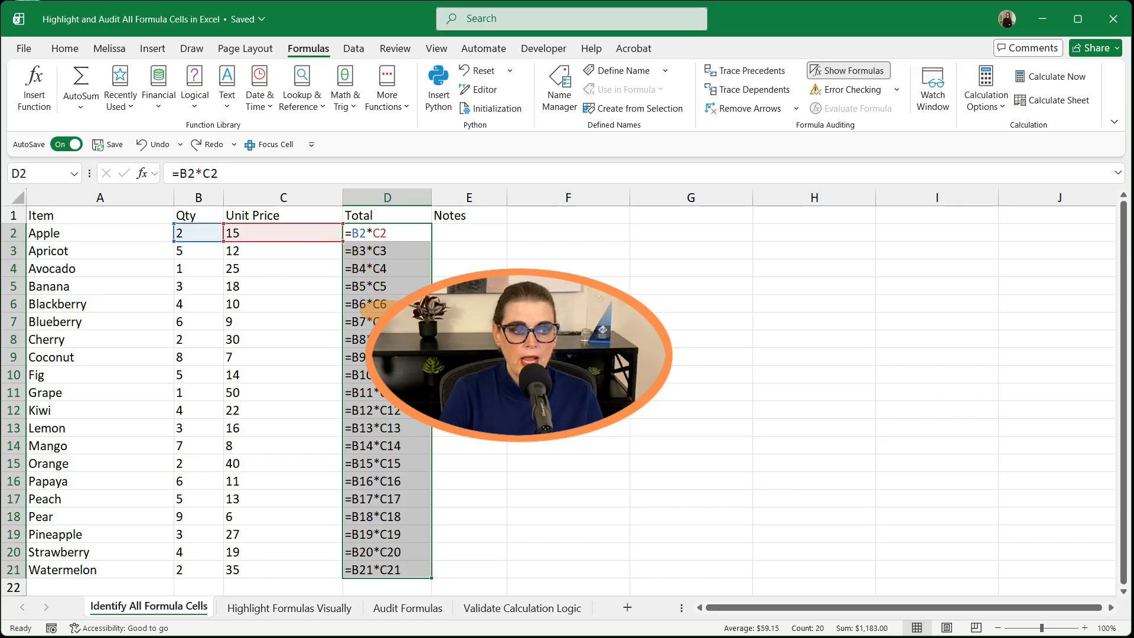
pyautogui.click(373, 303)
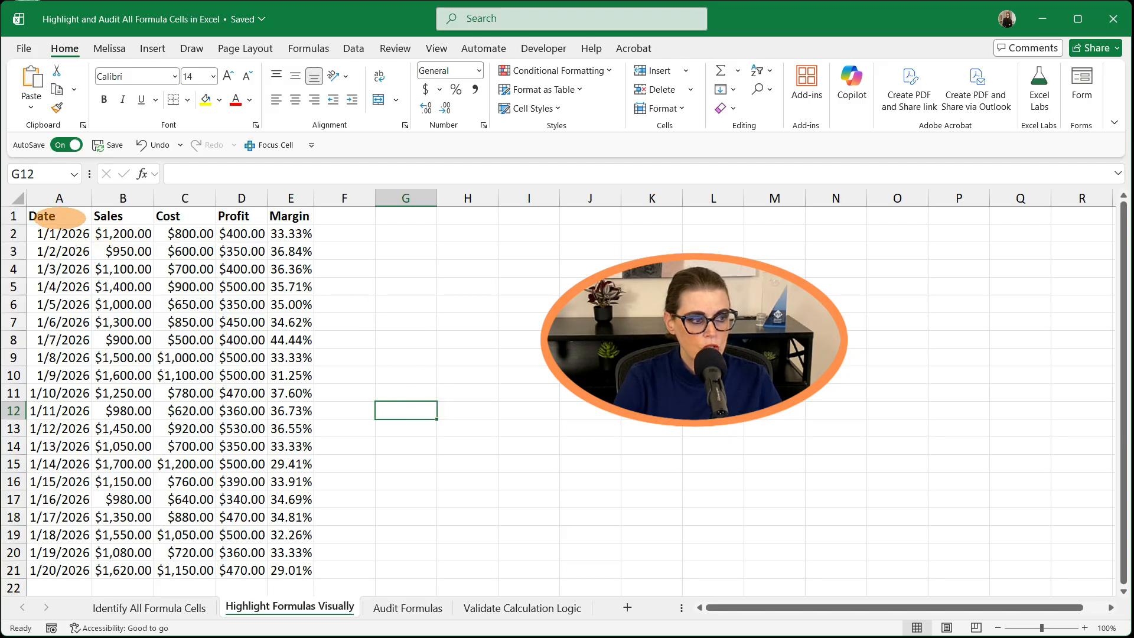
# - Create a formula-based conditional formatting rule for A1:E21 on the Highlight Formulas Visually sheet, using =ISFORMULA(A1)
pyautogui.click(57, 217)
pyautogui.hotkey('ctrl', 'shift', 'Right')
pyautogui.hotkey('ctrl', 'shift', 'Down')
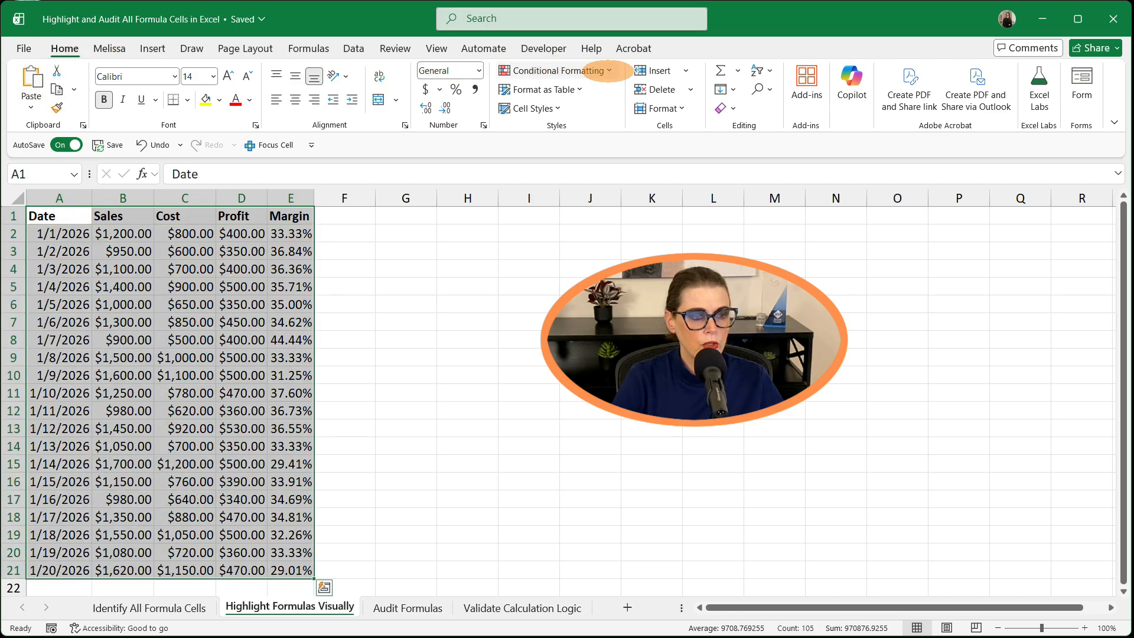
pyautogui.click(610, 70)
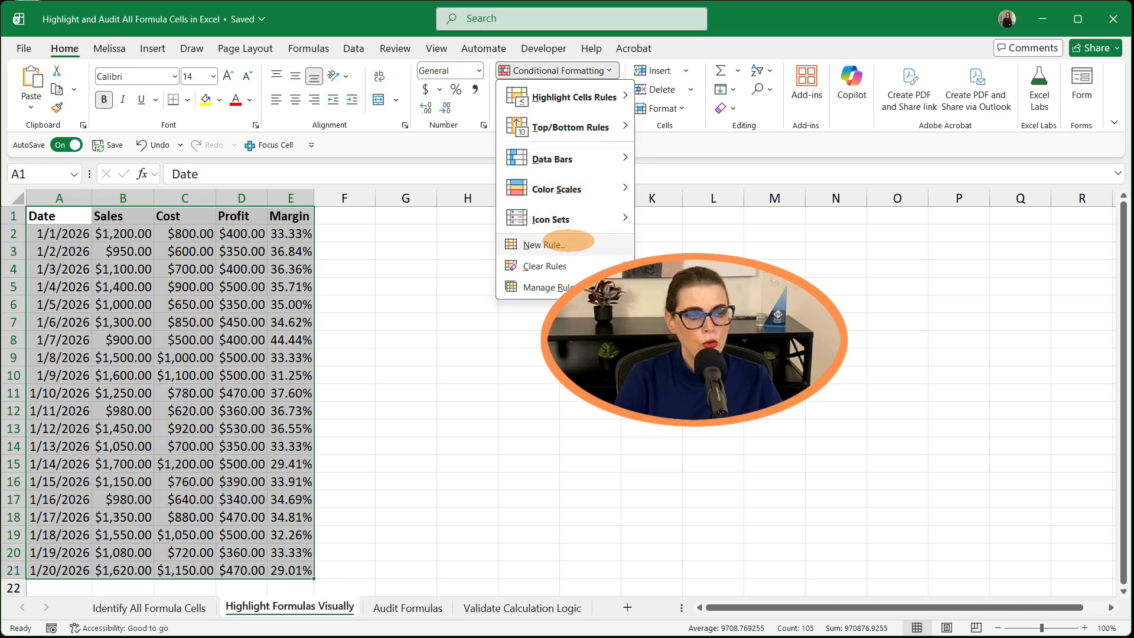
pyautogui.click(567, 244)
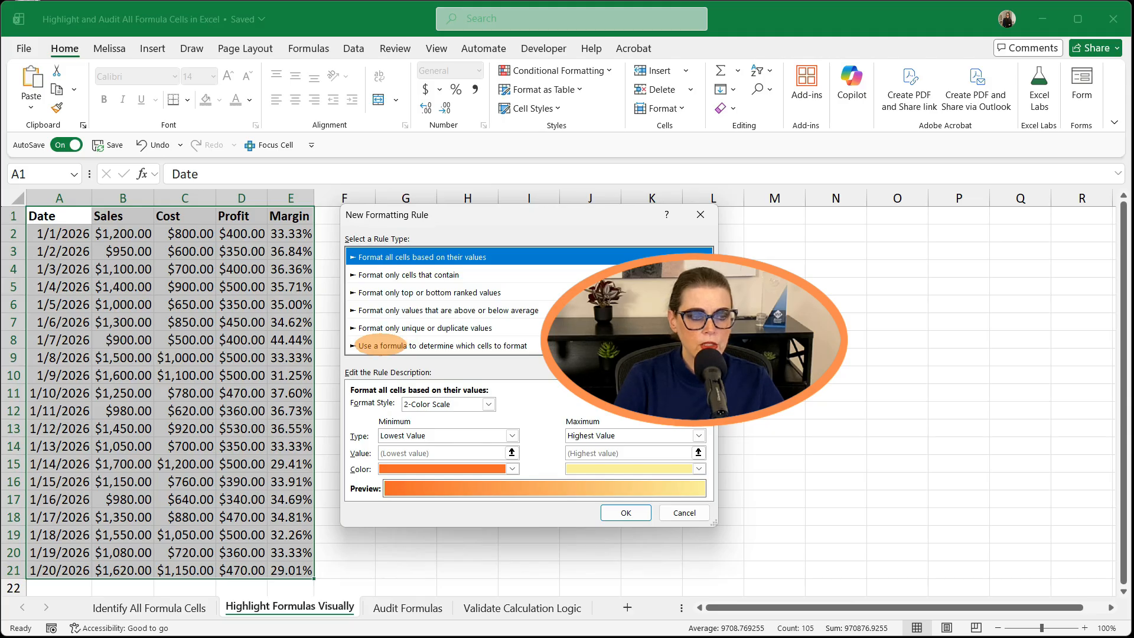
pyautogui.click(416, 346)
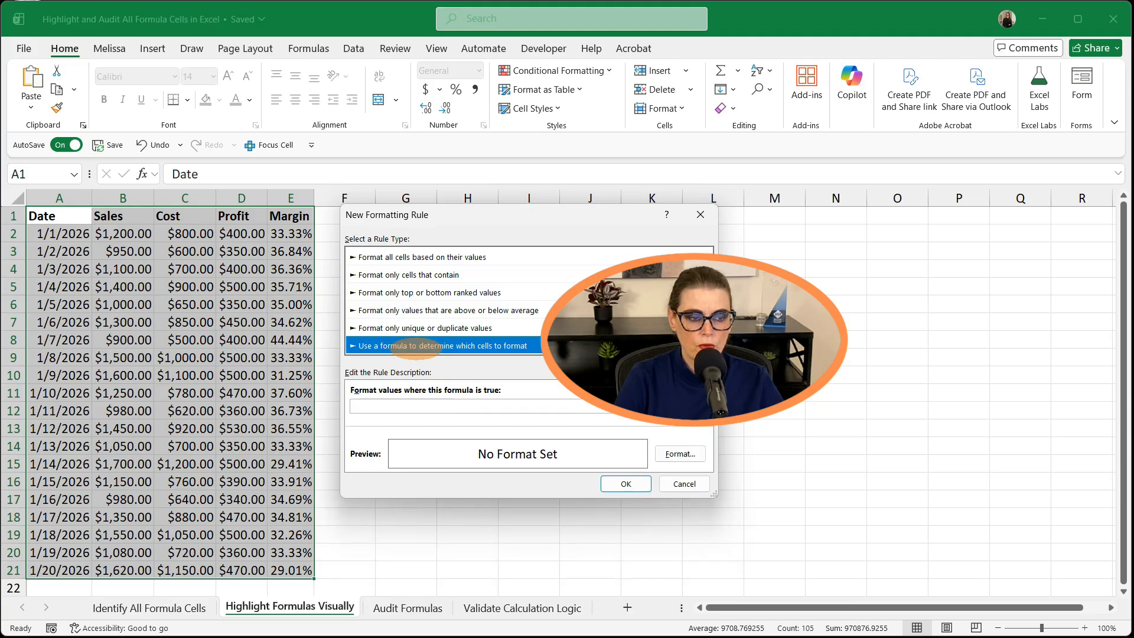
pyautogui.click(403, 403)
pyautogui.write('=ISFORMULA(A1)')
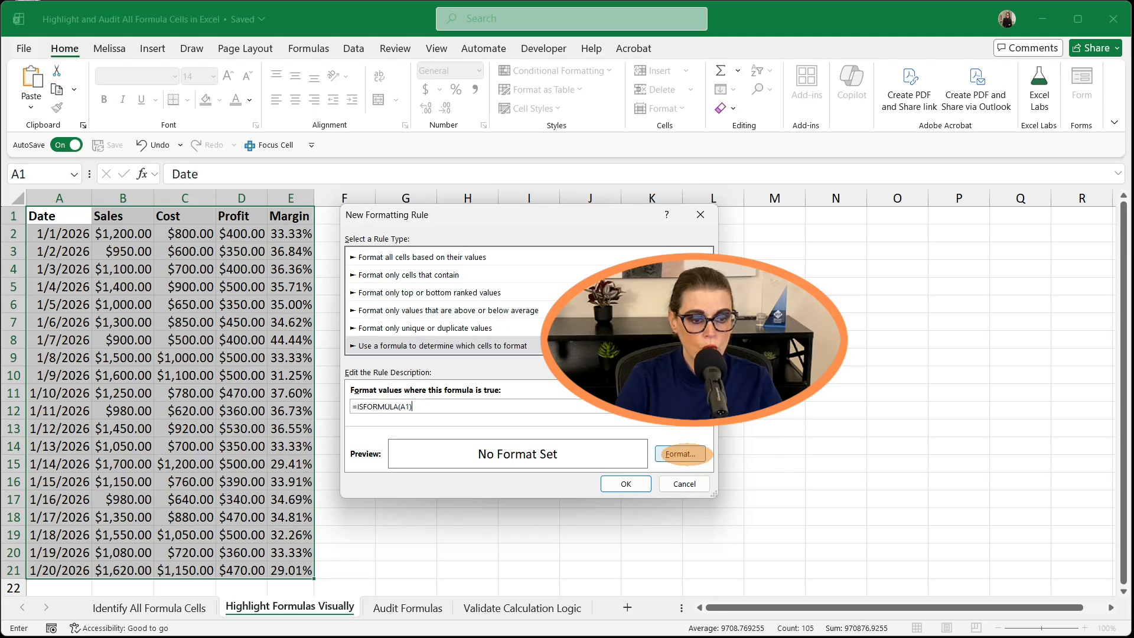
# - Give the formatting rule a yellow background fill, apply it to the data, and deselect the range
pyautogui.click(682, 454)
pyautogui.click(503, 172)
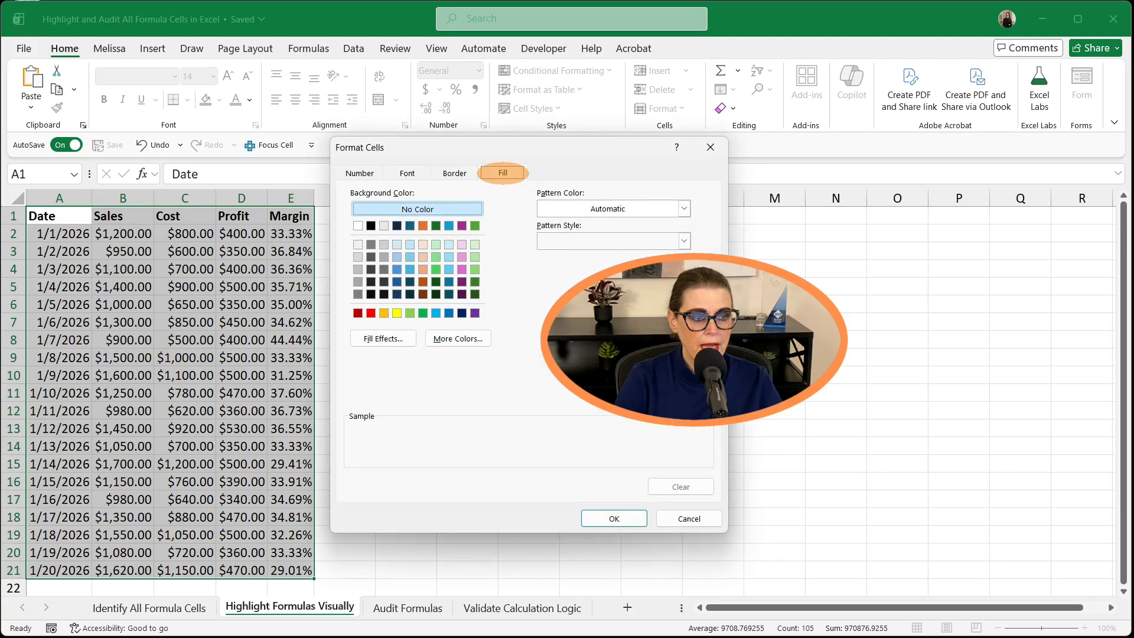
pyautogui.click(397, 313)
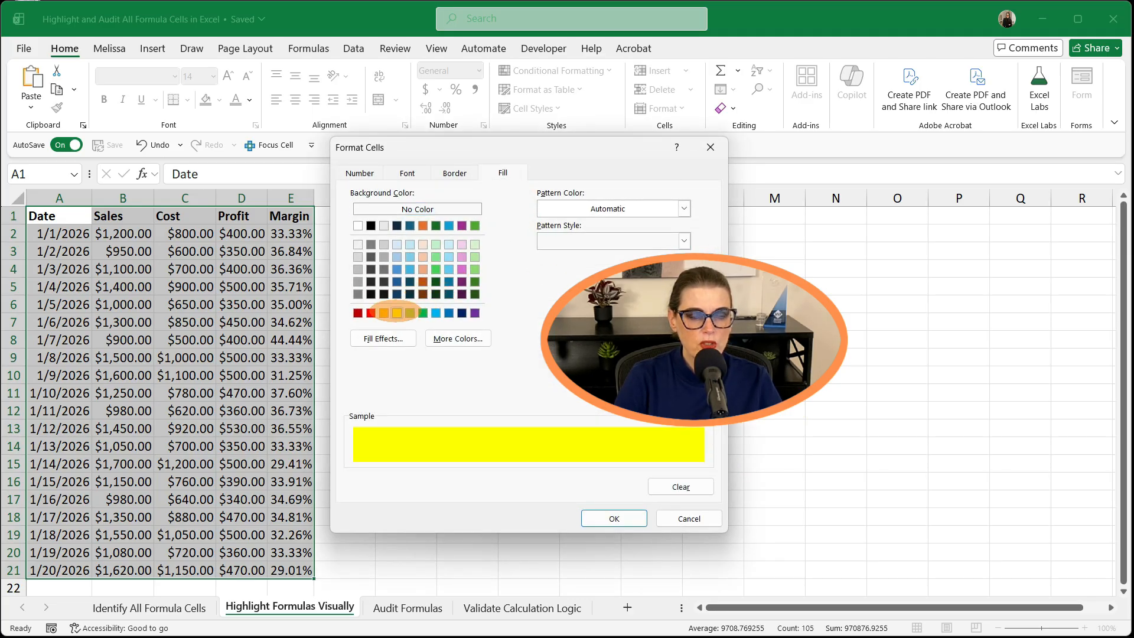
pyautogui.click(614, 518)
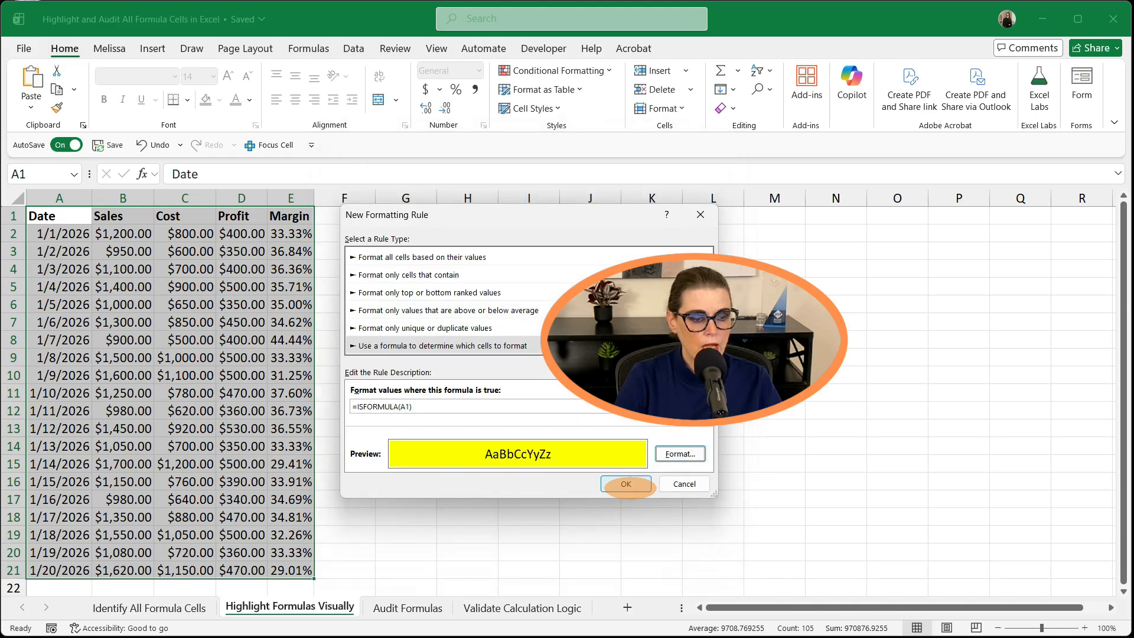
pyautogui.click(626, 484)
pyautogui.click(476, 377)
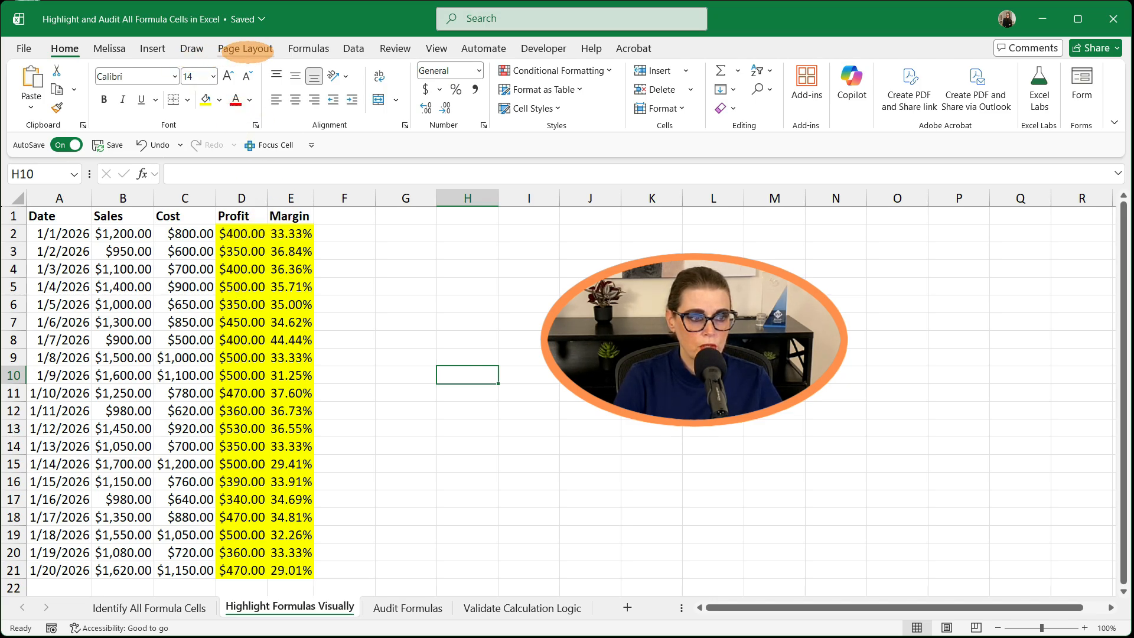
# - Turn on Show Formulas to display the formulas behind the highlighted cells
pyautogui.click(308, 48)
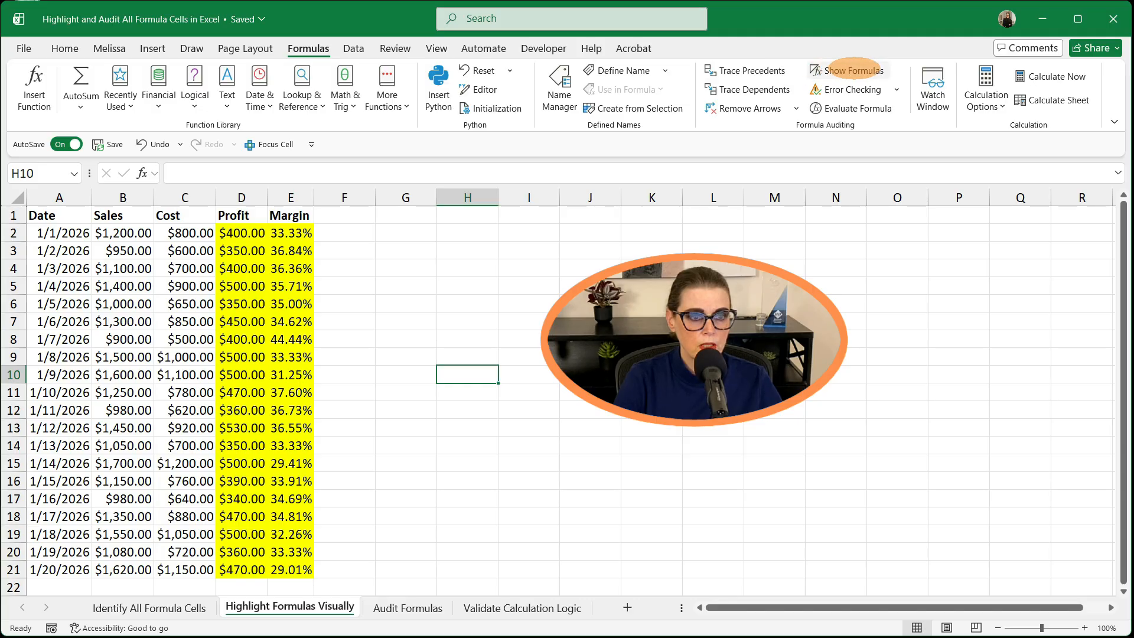
pyautogui.click(850, 70)
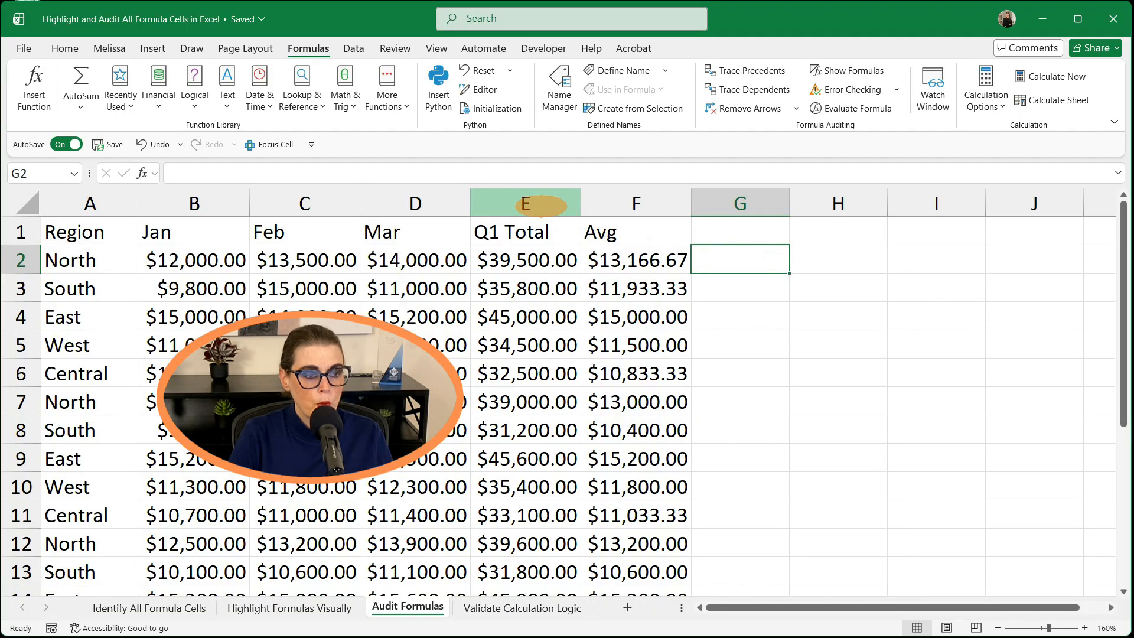
# - Trace the precedents of the first Q1 Total in cell E2 on the Audit Formulas sheet, and remove the arrows
pyautogui.click(523, 201)
pyautogui.click(630, 205)
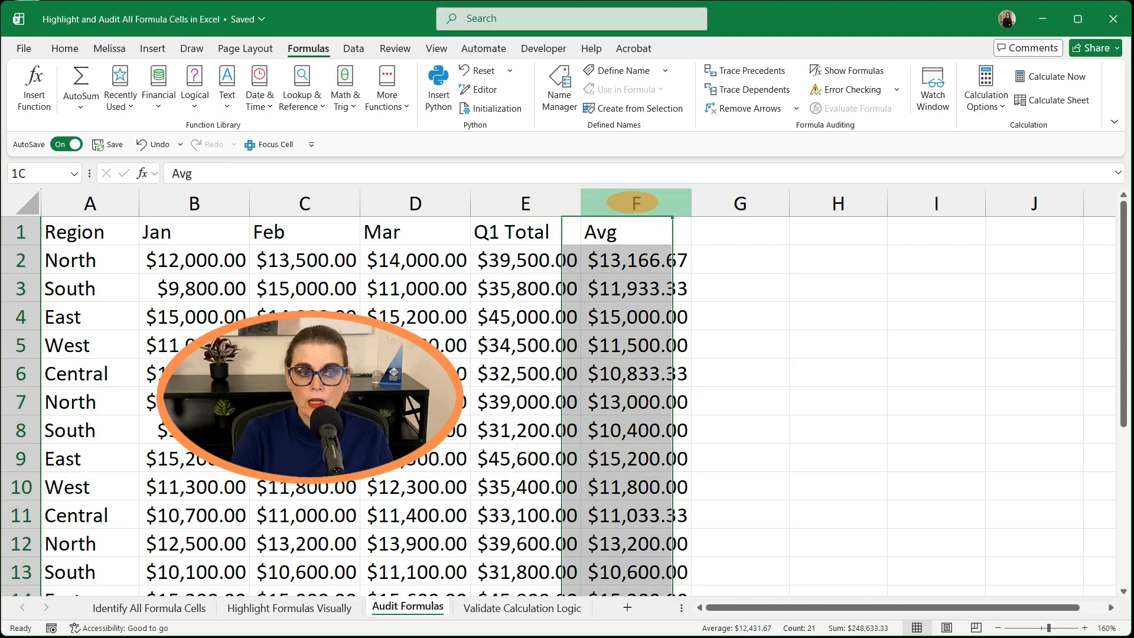
pyautogui.click(522, 258)
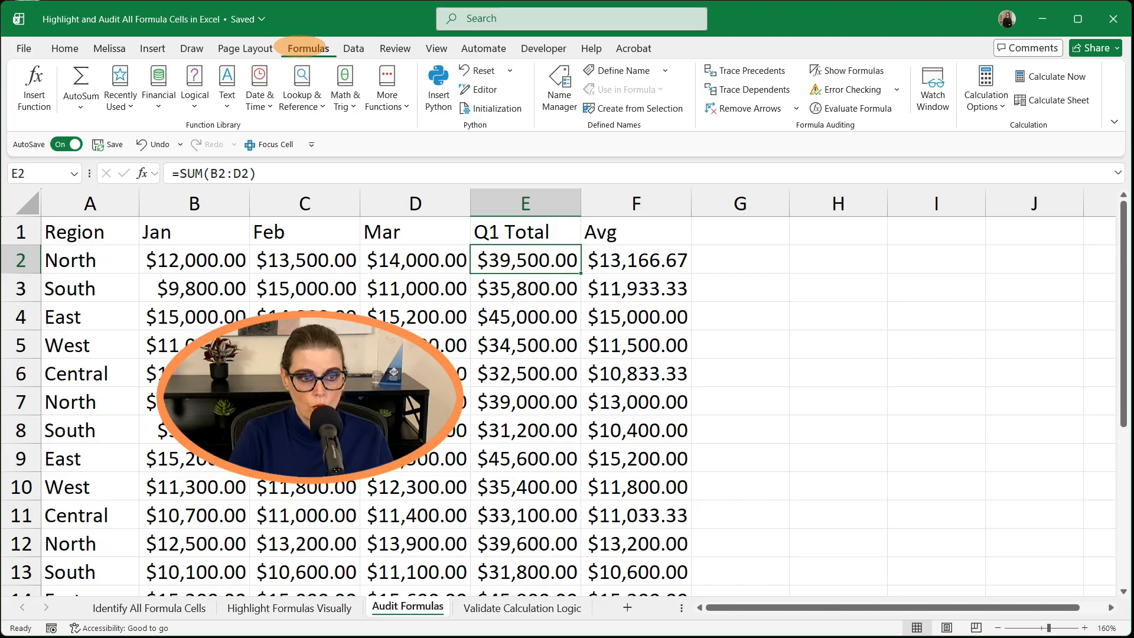
pyautogui.click(743, 71)
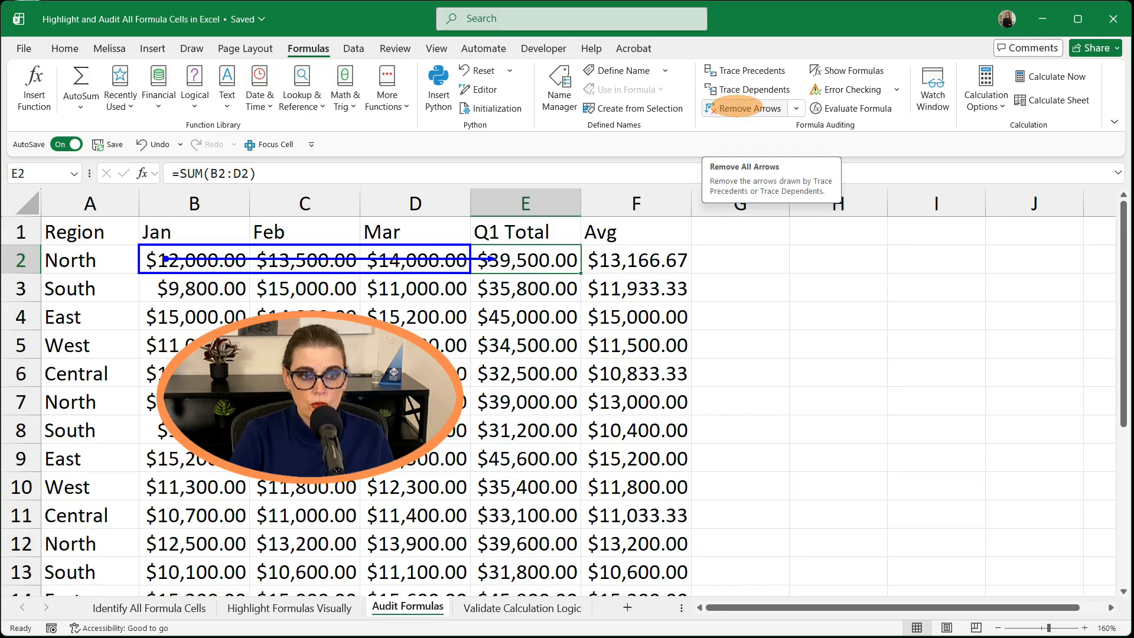
pyautogui.click(735, 108)
# - Trace the precedents of the first average in cell F2 and deselect the cell
pyautogui.press('Right')
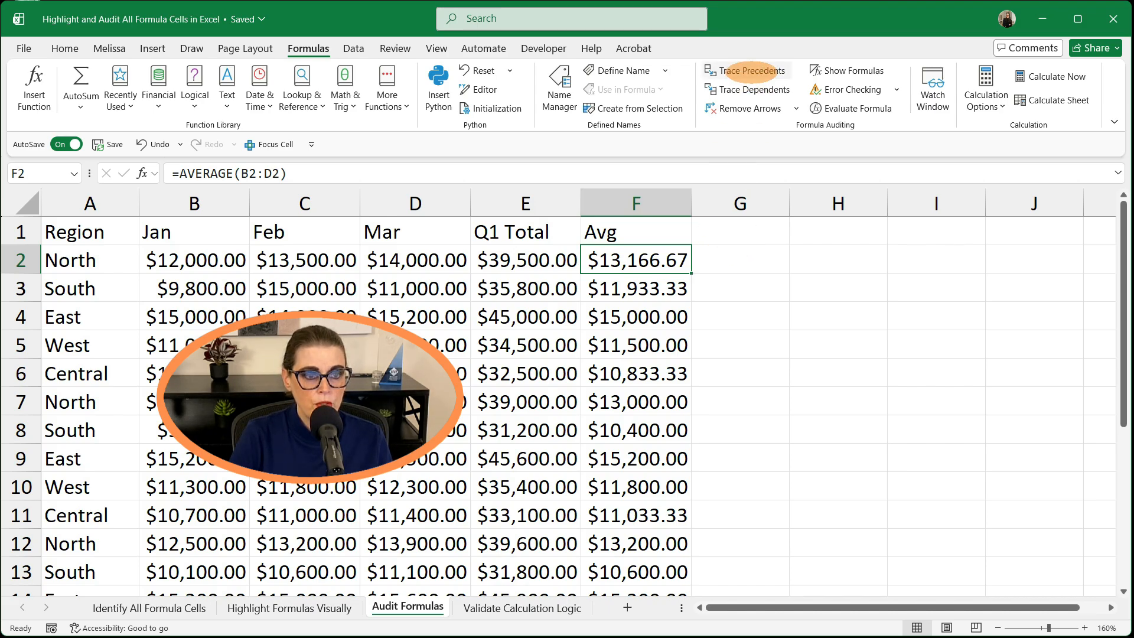
pyautogui.click(748, 70)
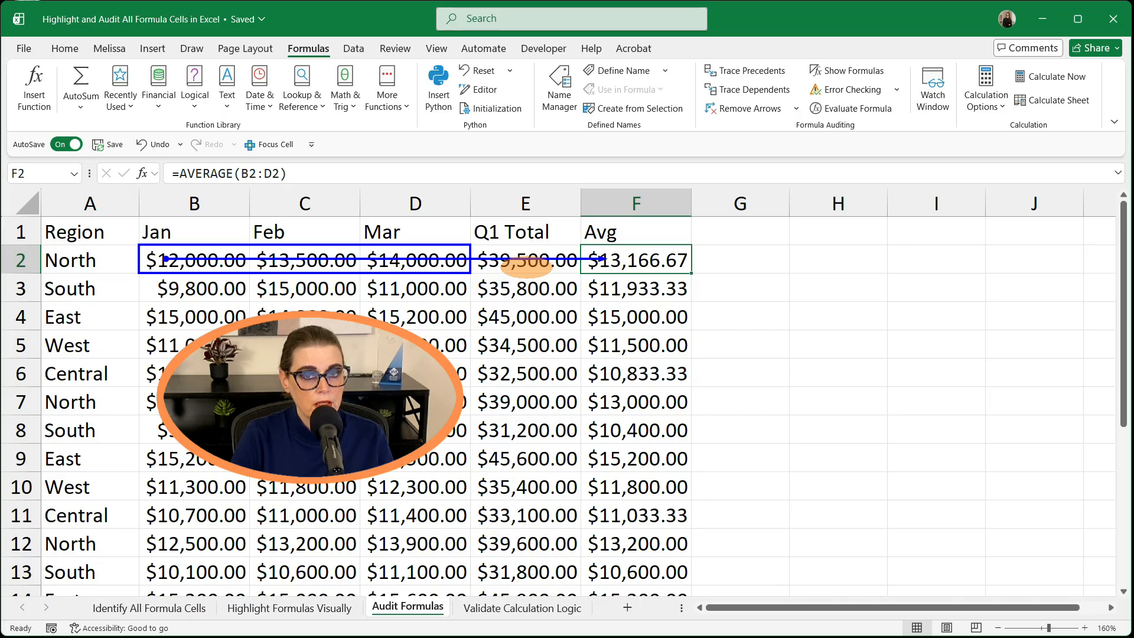
pyautogui.click(756, 317)
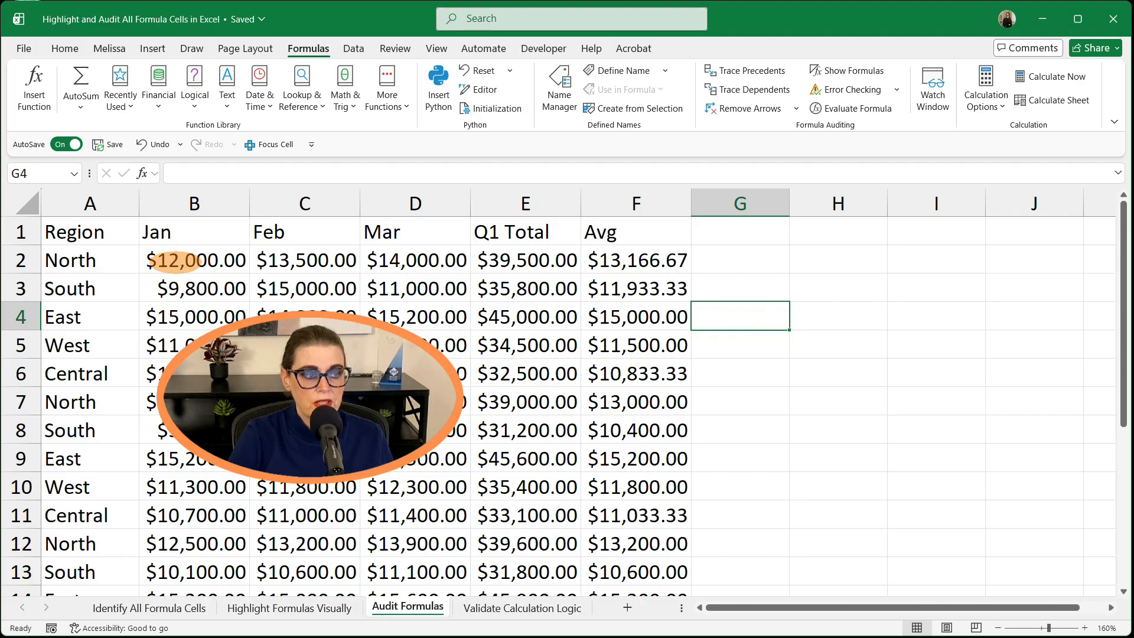
# - Trace the dependents of cell B2 alone and of the range B2:D2, clearing the arrows in between
pyautogui.click(174, 260)
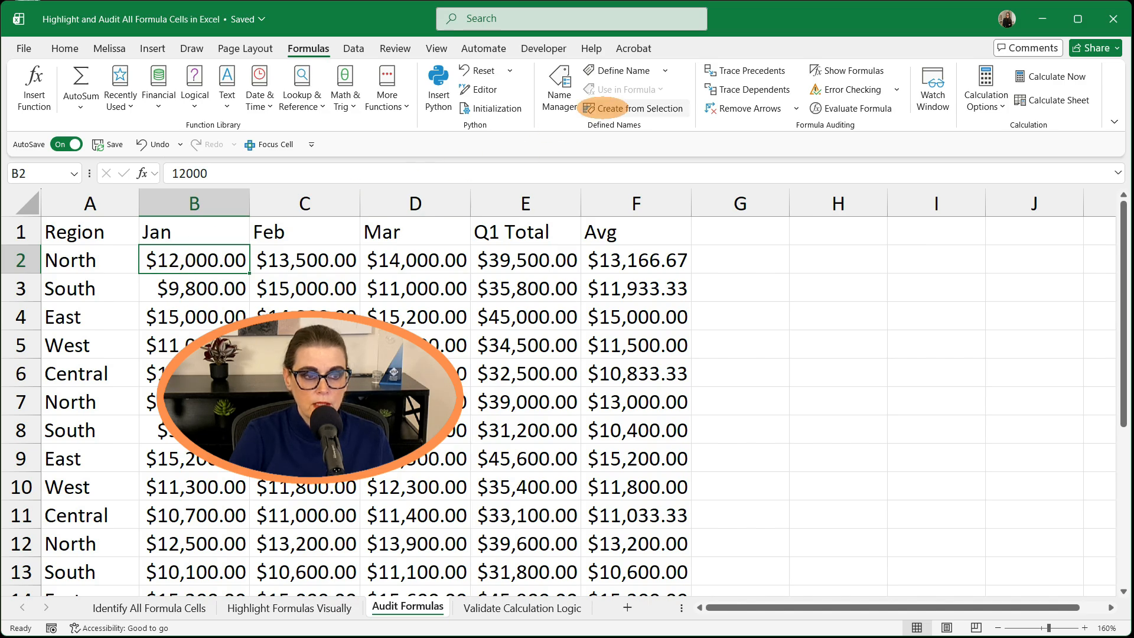
pyautogui.click(749, 90)
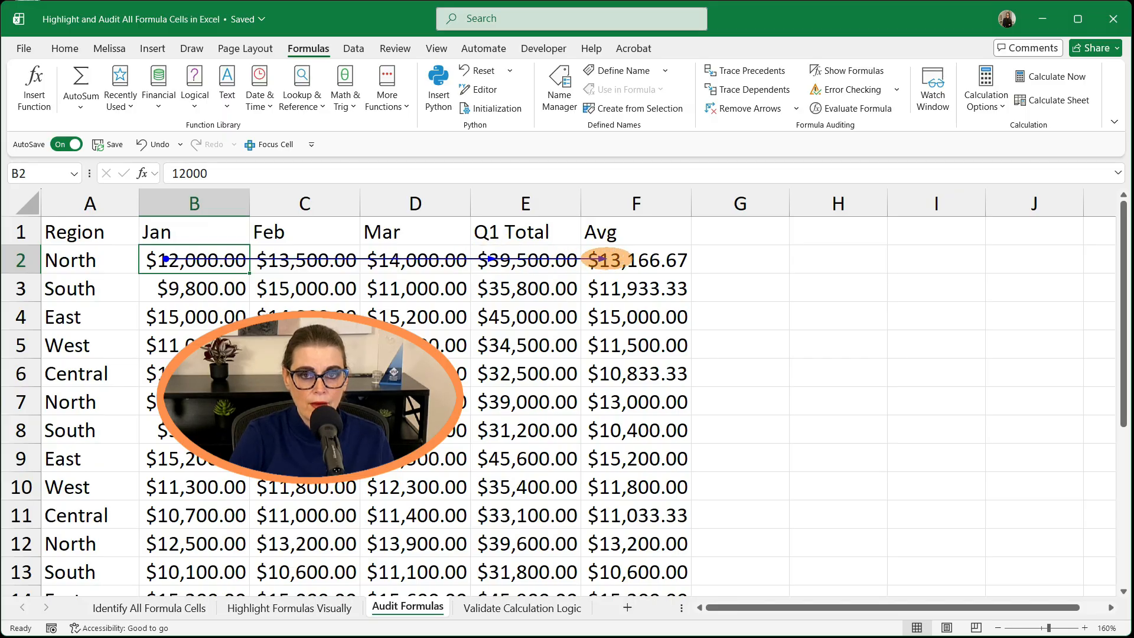
pyautogui.click(745, 108)
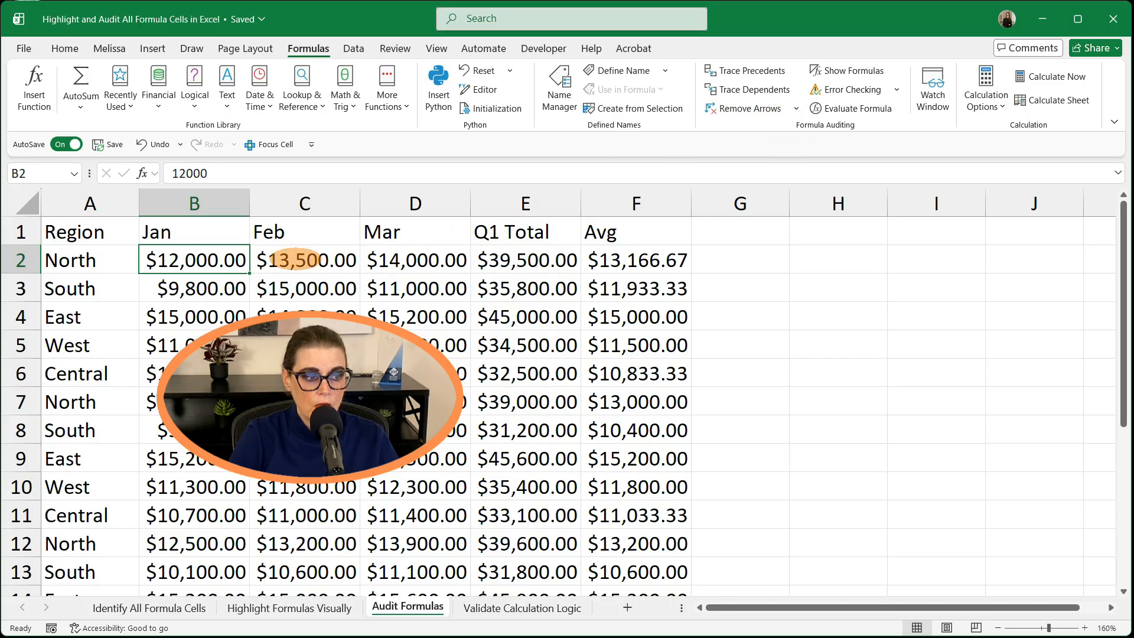
pyautogui.moveTo(289, 260); pyautogui.dragTo(413, 259)
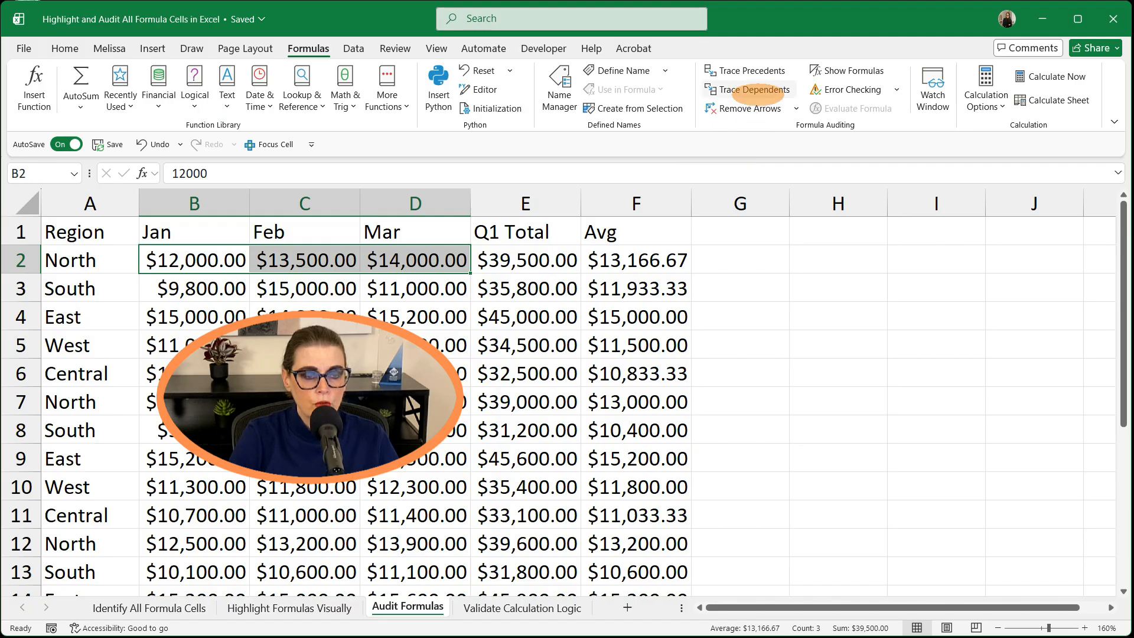
pyautogui.click(758, 89)
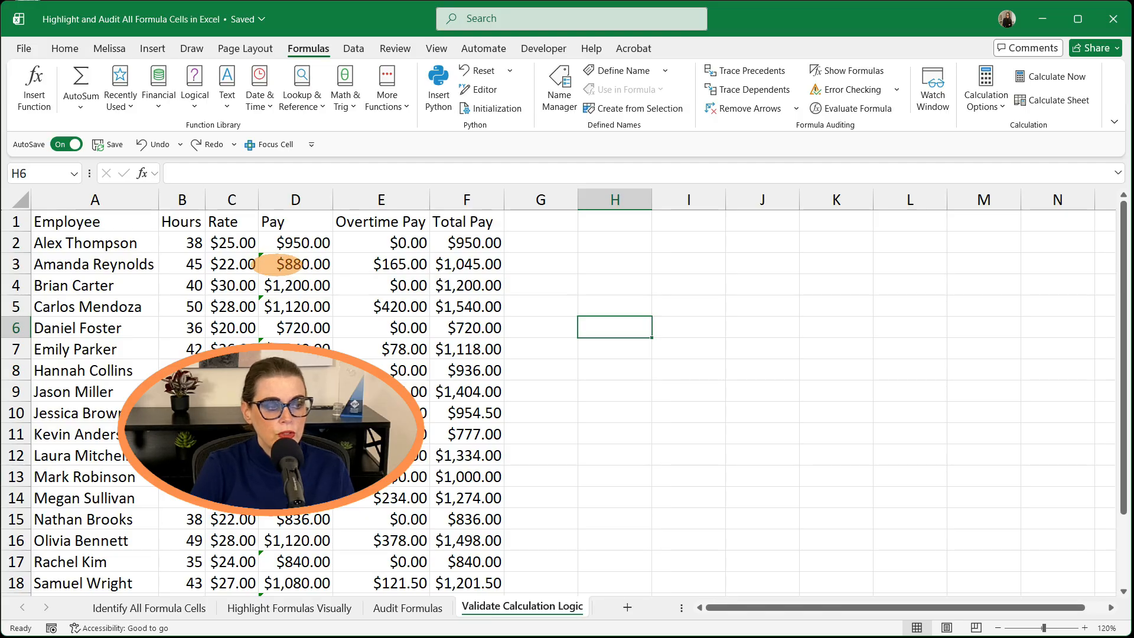
# - Inspect the error flag on Pay cell D3 in the Validate Calculation Logic sheet and compare its formula with the one in D2
pyautogui.click(276, 264)
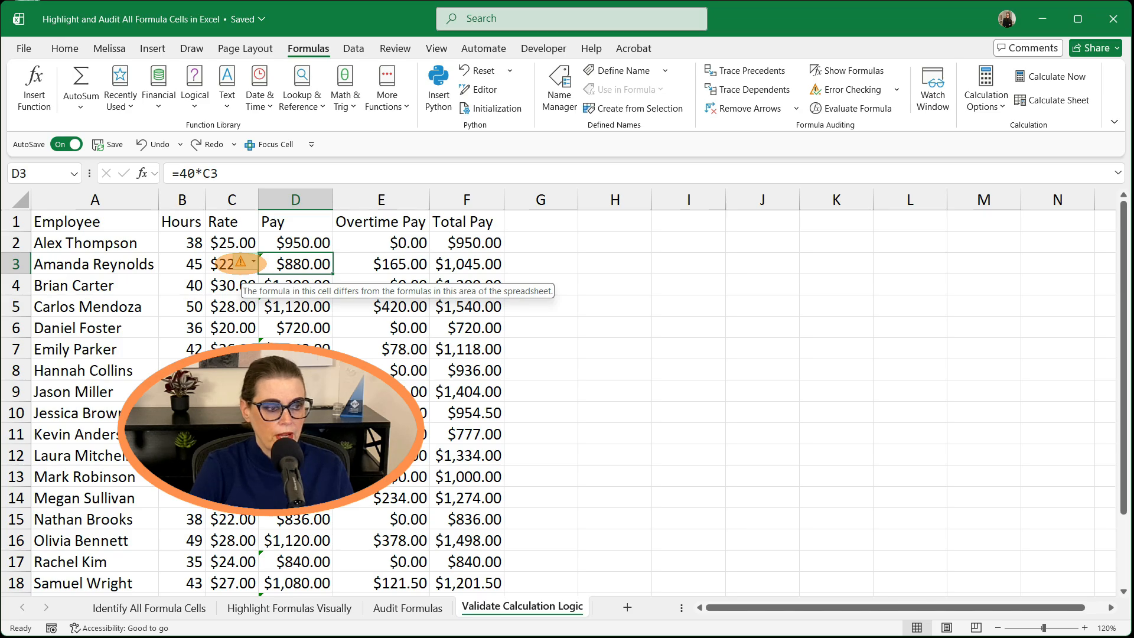
pyautogui.click(242, 262)
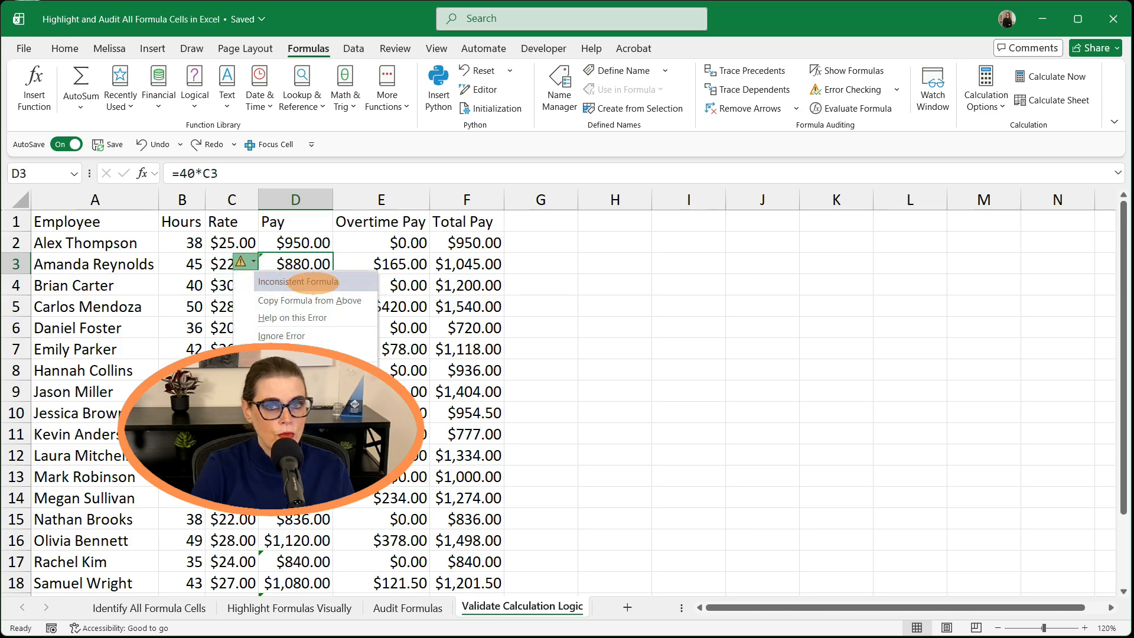
pyautogui.click(549, 303)
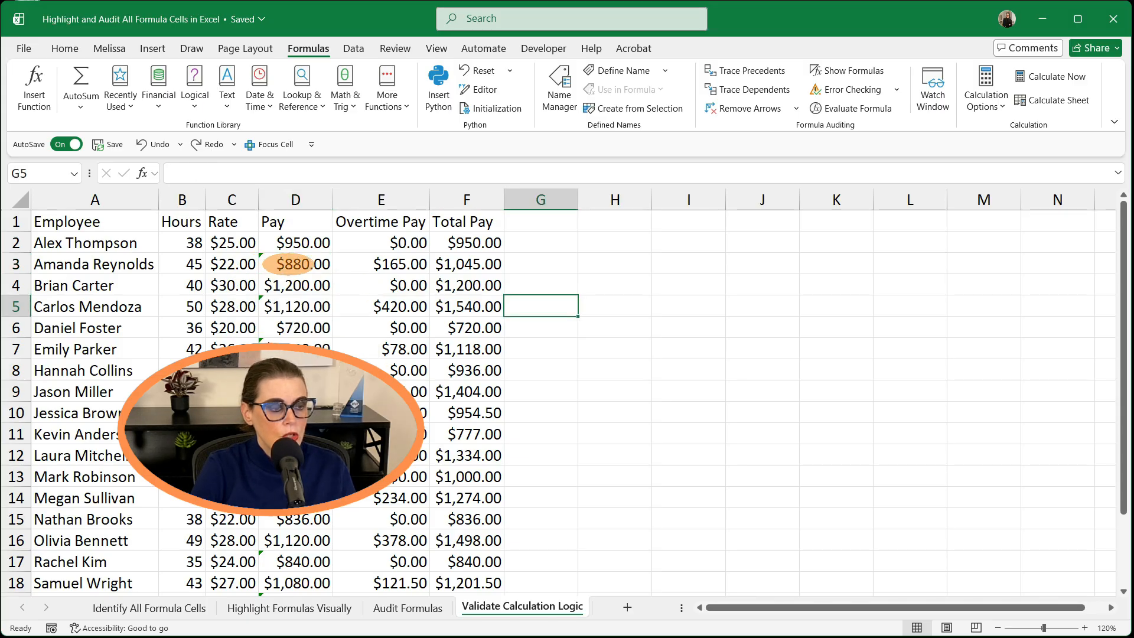
pyautogui.click(289, 263)
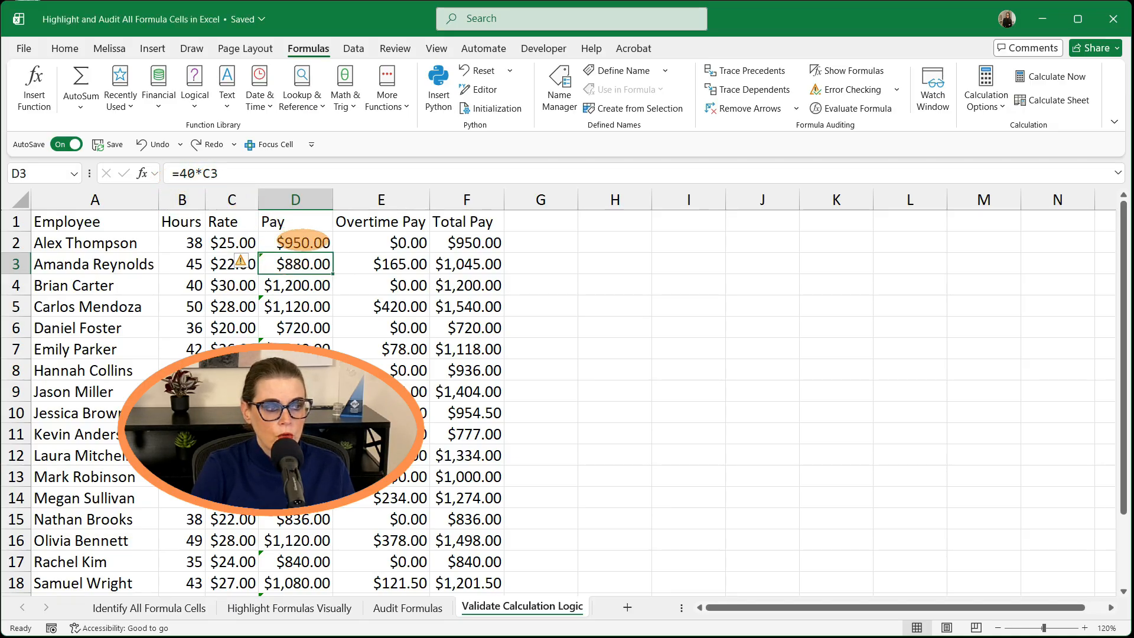
pyautogui.click(303, 241)
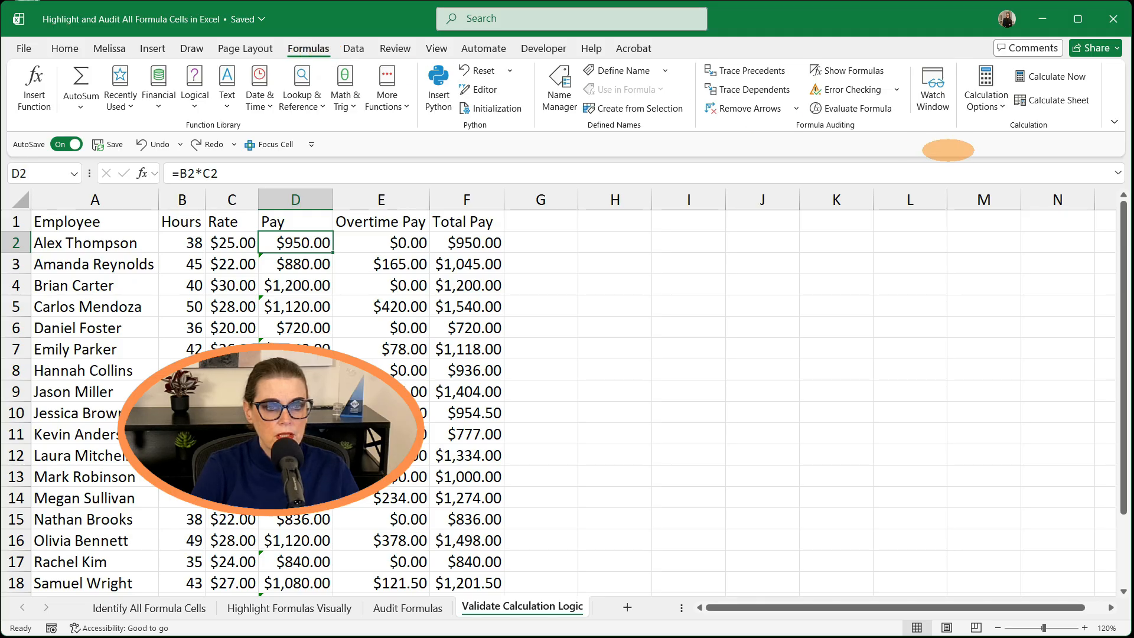
# - Run Error Checking and replace the inconsistent formulas in D3 and D5 with the formula from above
pyautogui.click(896, 89)
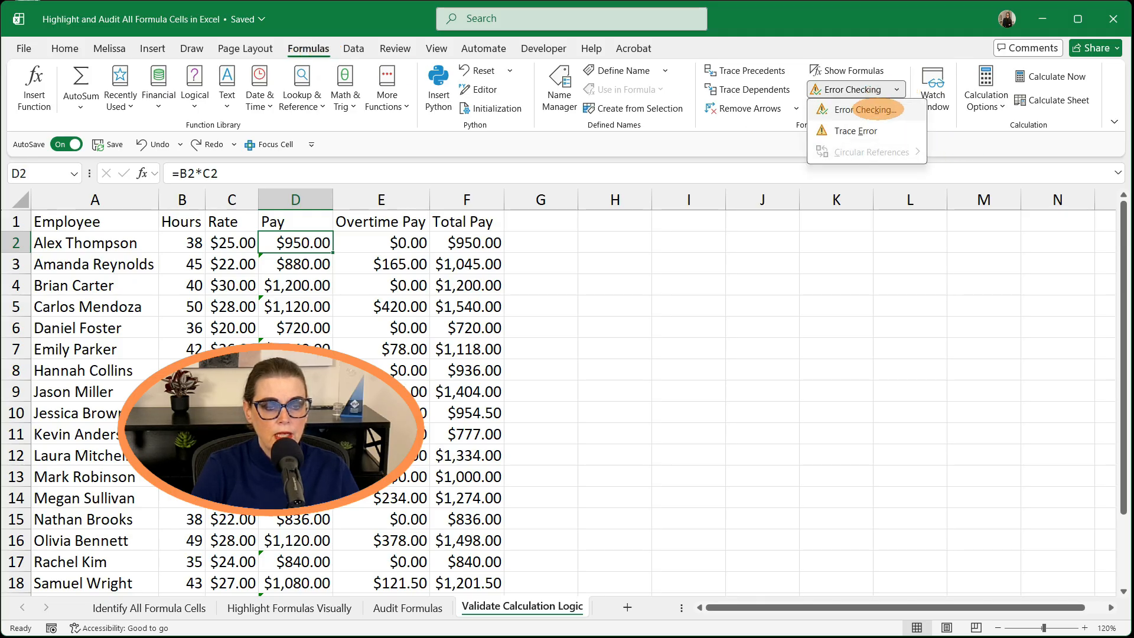
pyautogui.click(865, 109)
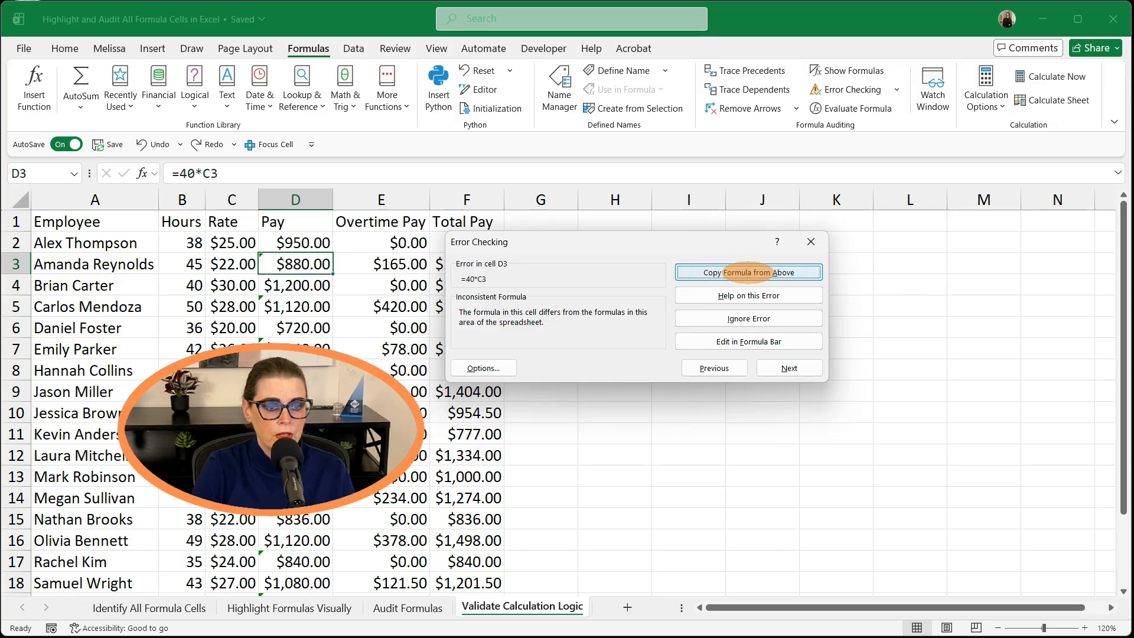
pyautogui.click(747, 271)
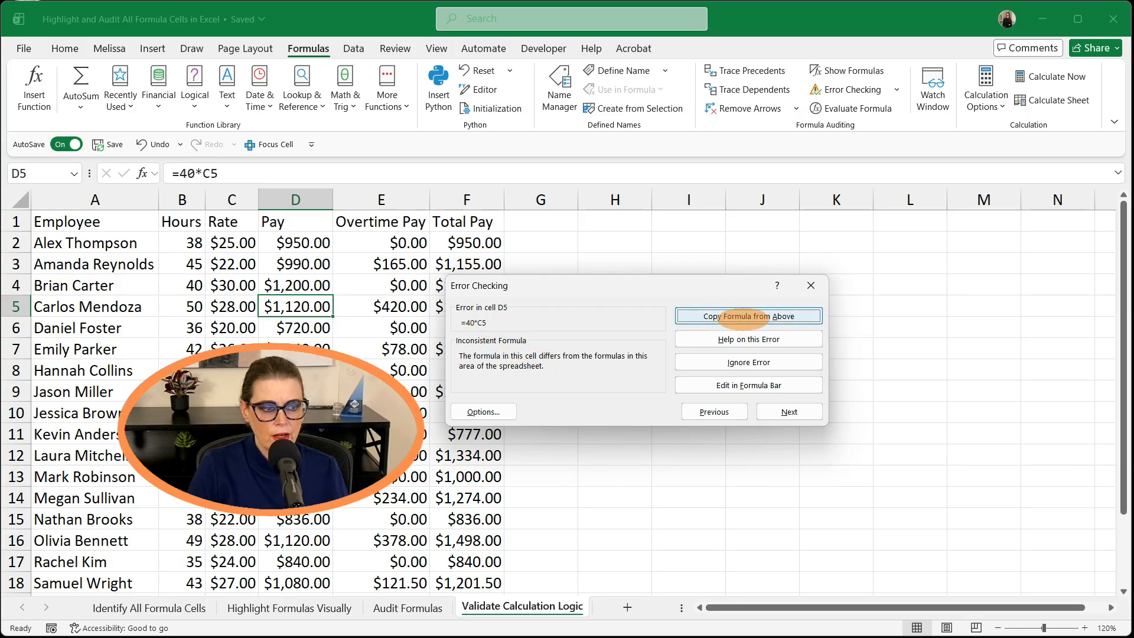
pyautogui.click(738, 316)
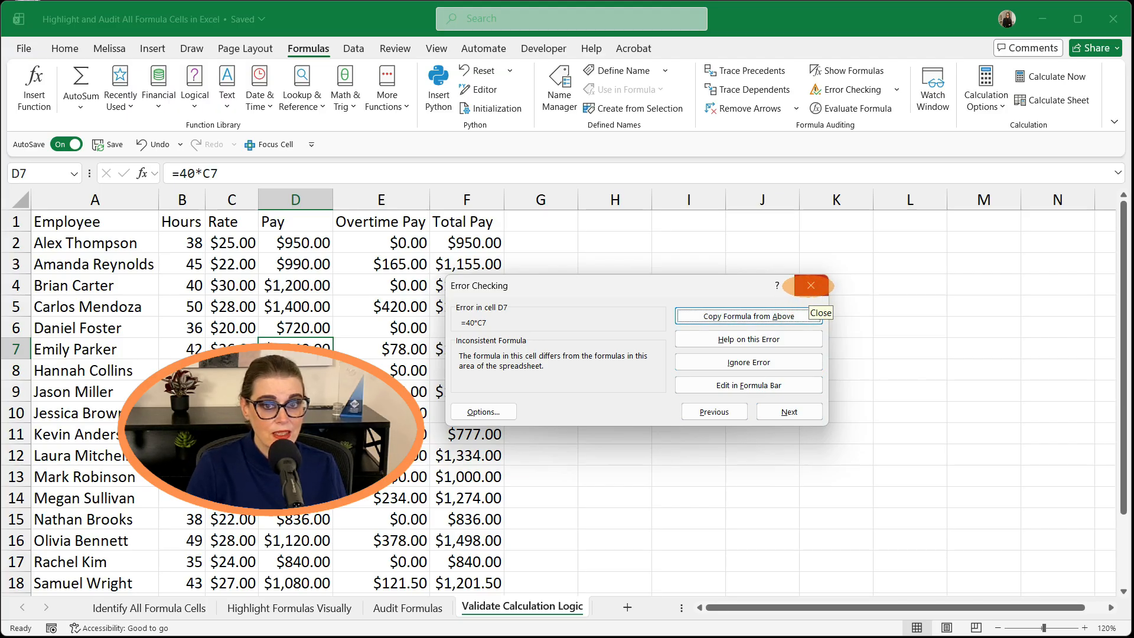
pyautogui.click(810, 286)
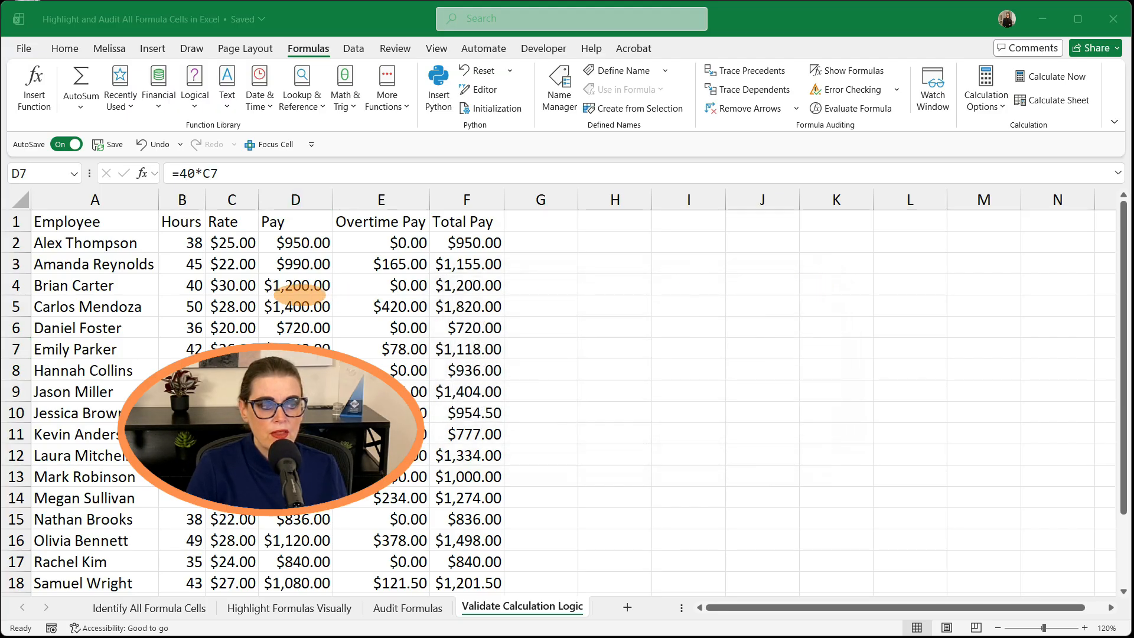
# - Fill the formula =B3*C3 from cell D3 down the rest of the Pay column
pyautogui.click(303, 263)
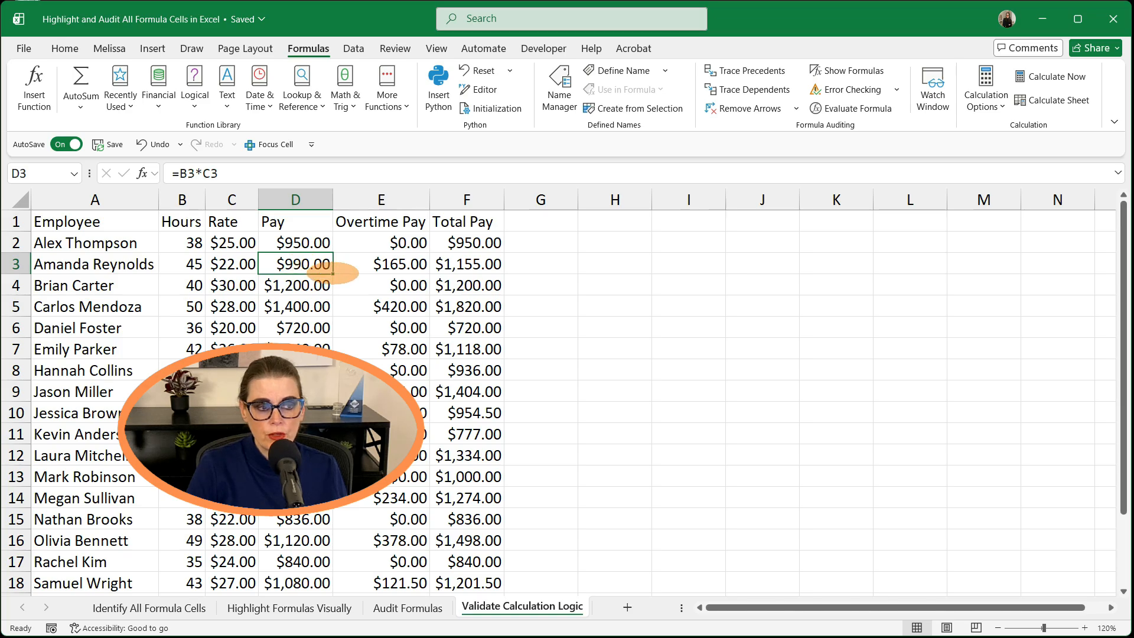
pyautogui.doubleClick(332, 273)
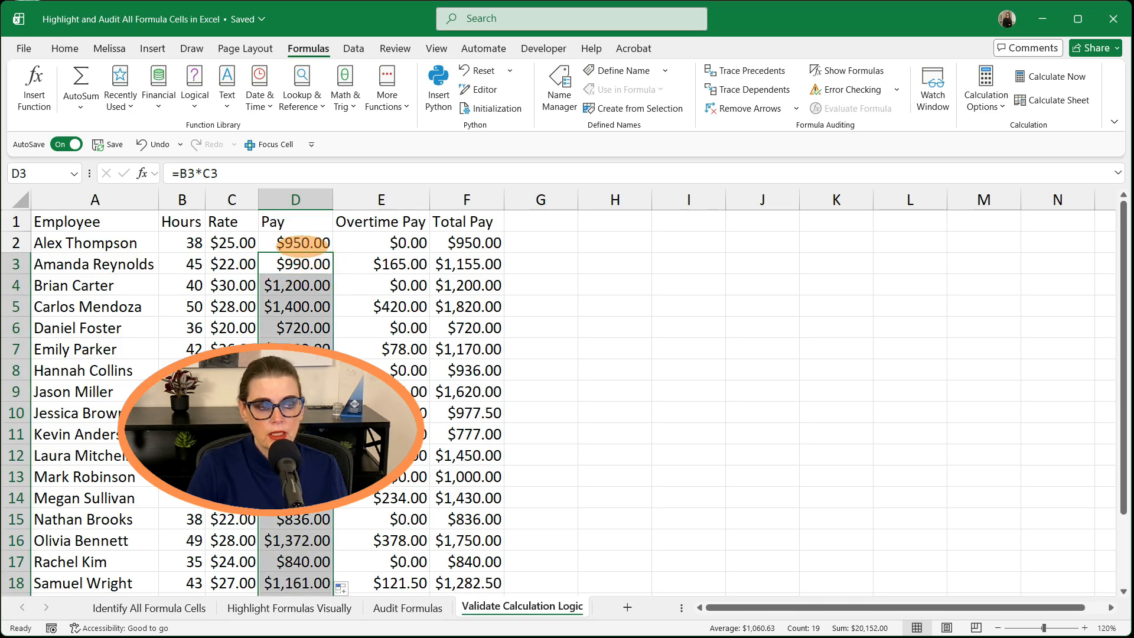